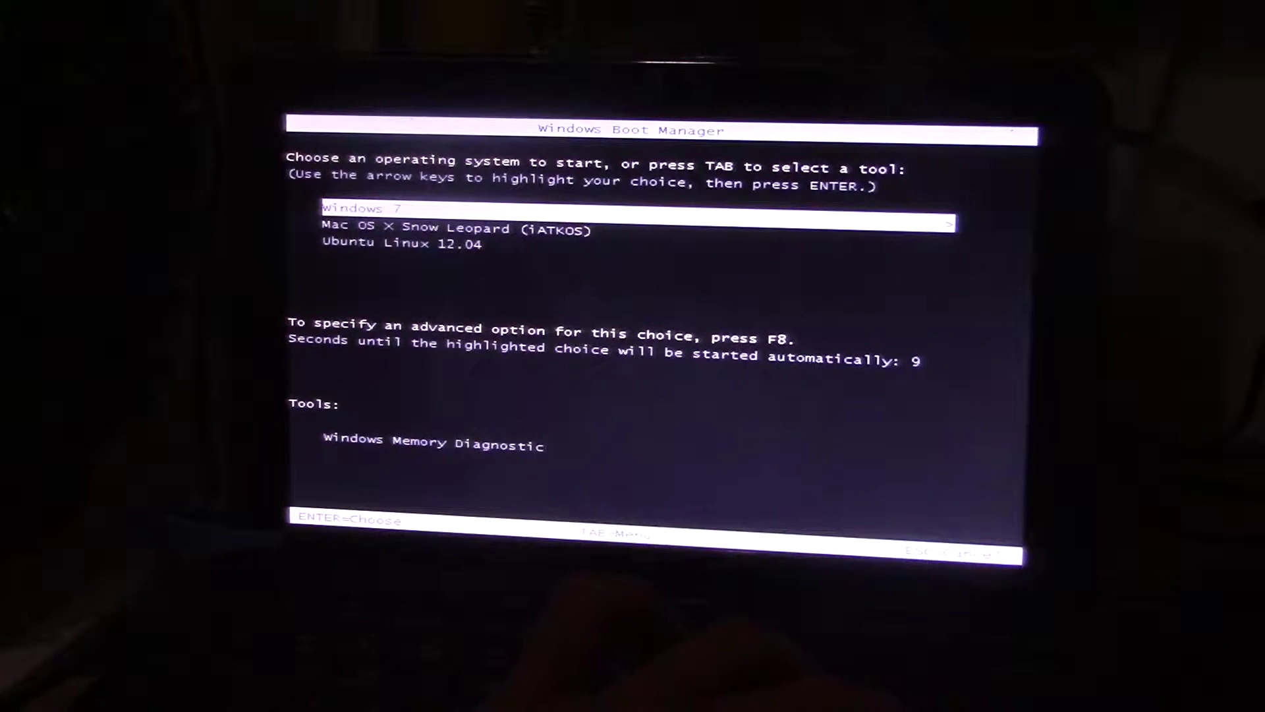
- Halt the boot countdown, browse the Mac and Ubuntu entries, and return to Windows 7
key("Up")
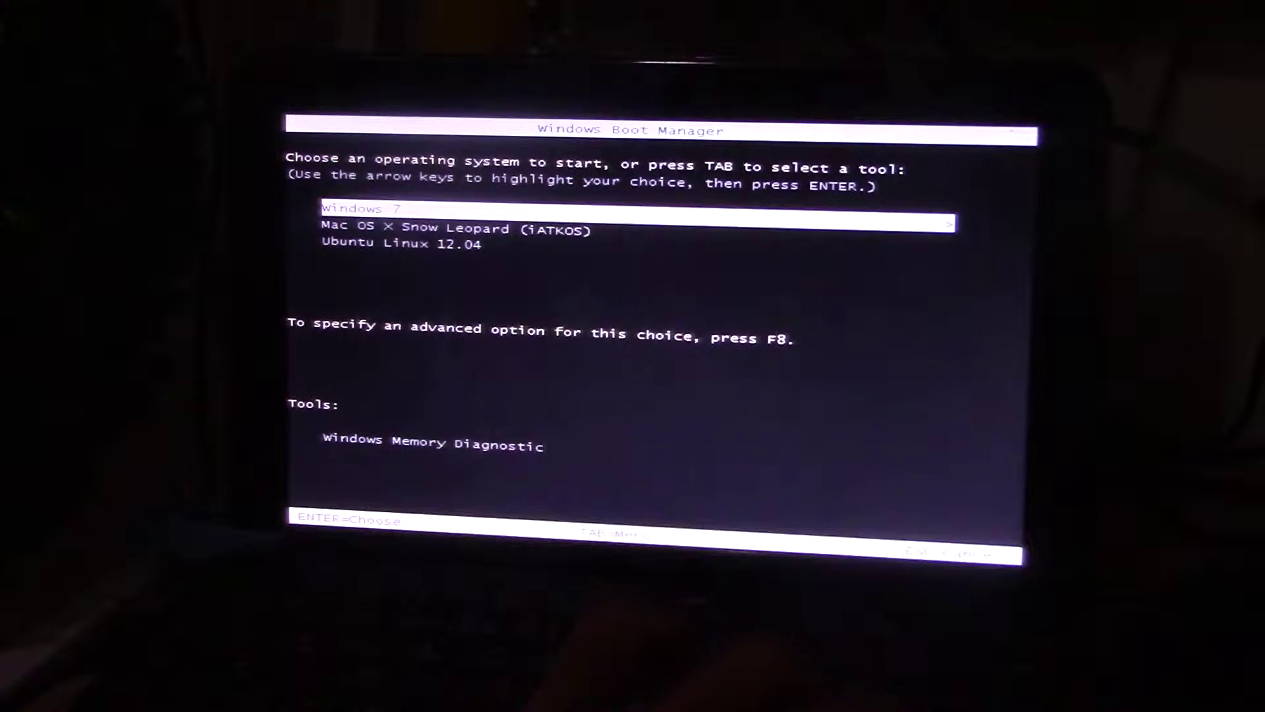
key("Down")
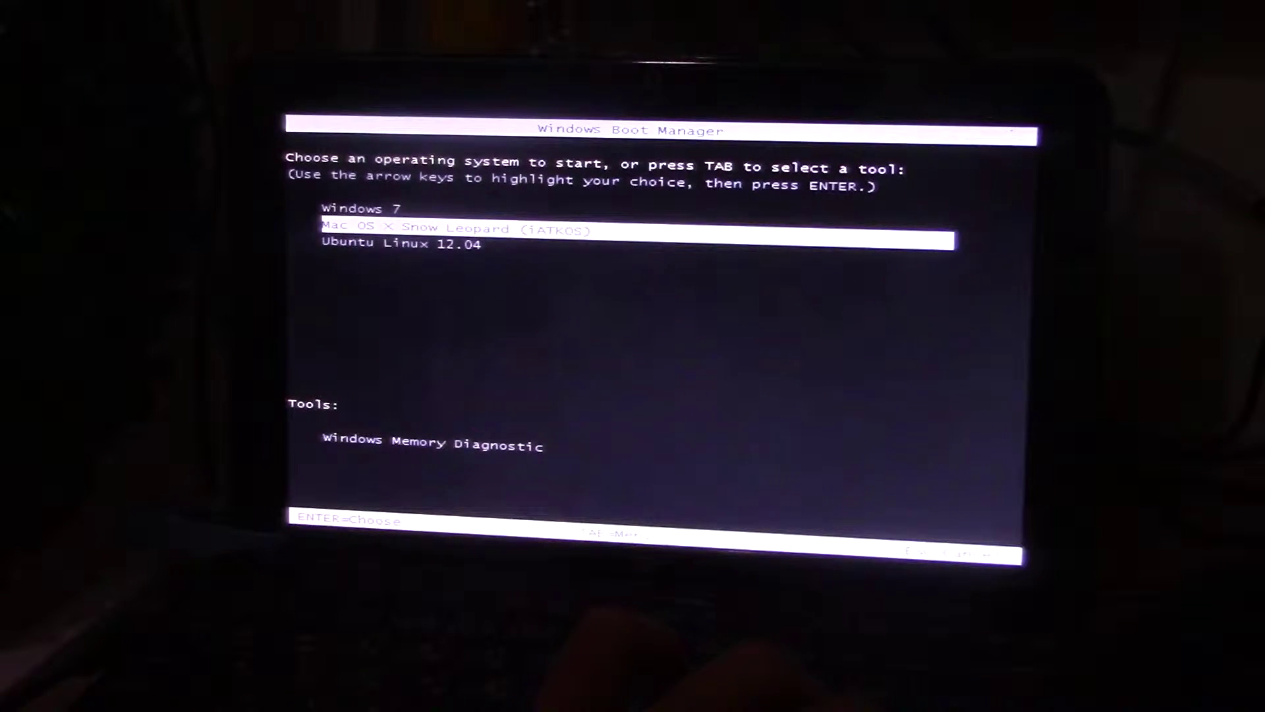
key("Down")
key("Up")
key("Up")
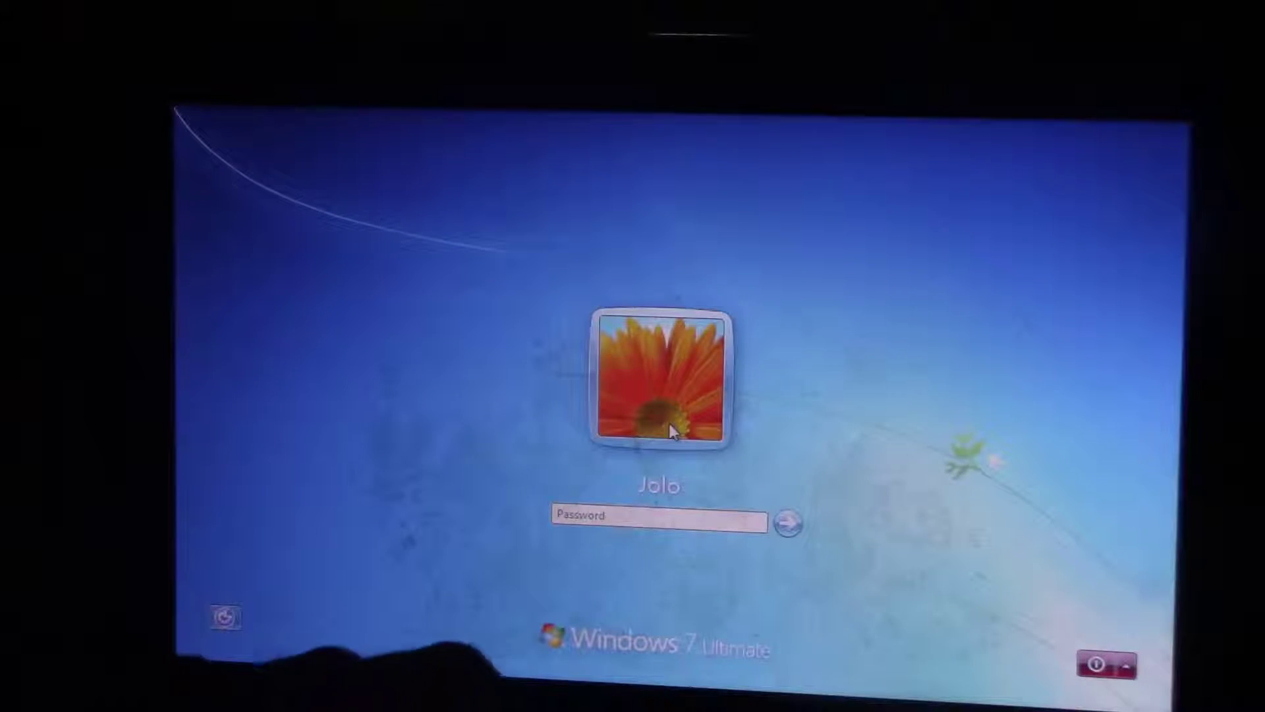
type("••••")
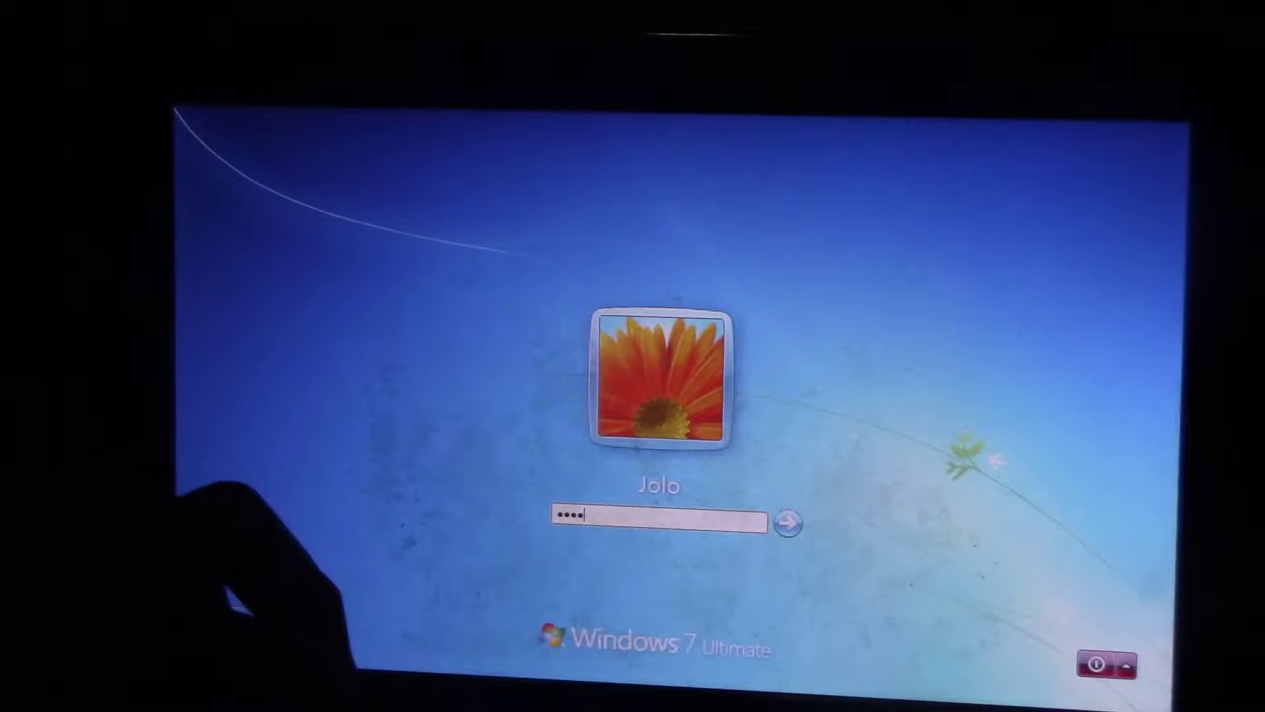
type("••••")
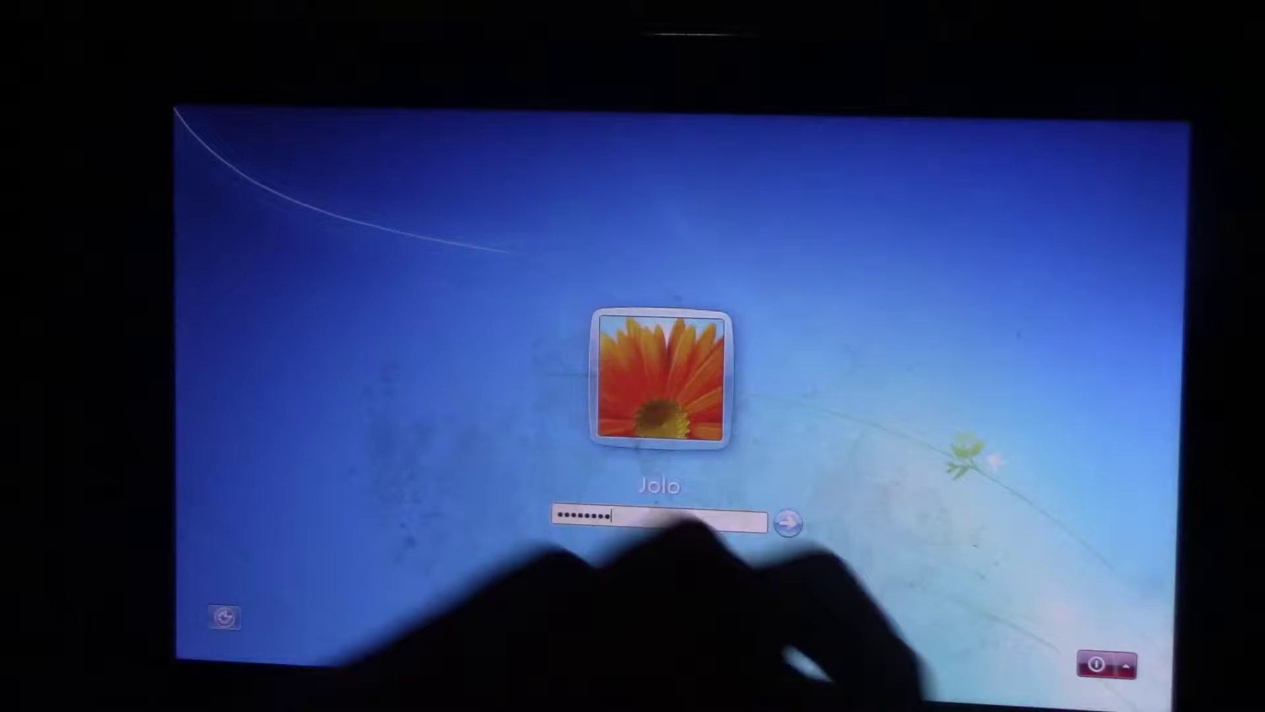
- Submit the Windows 7 account password to log in
key("Return")
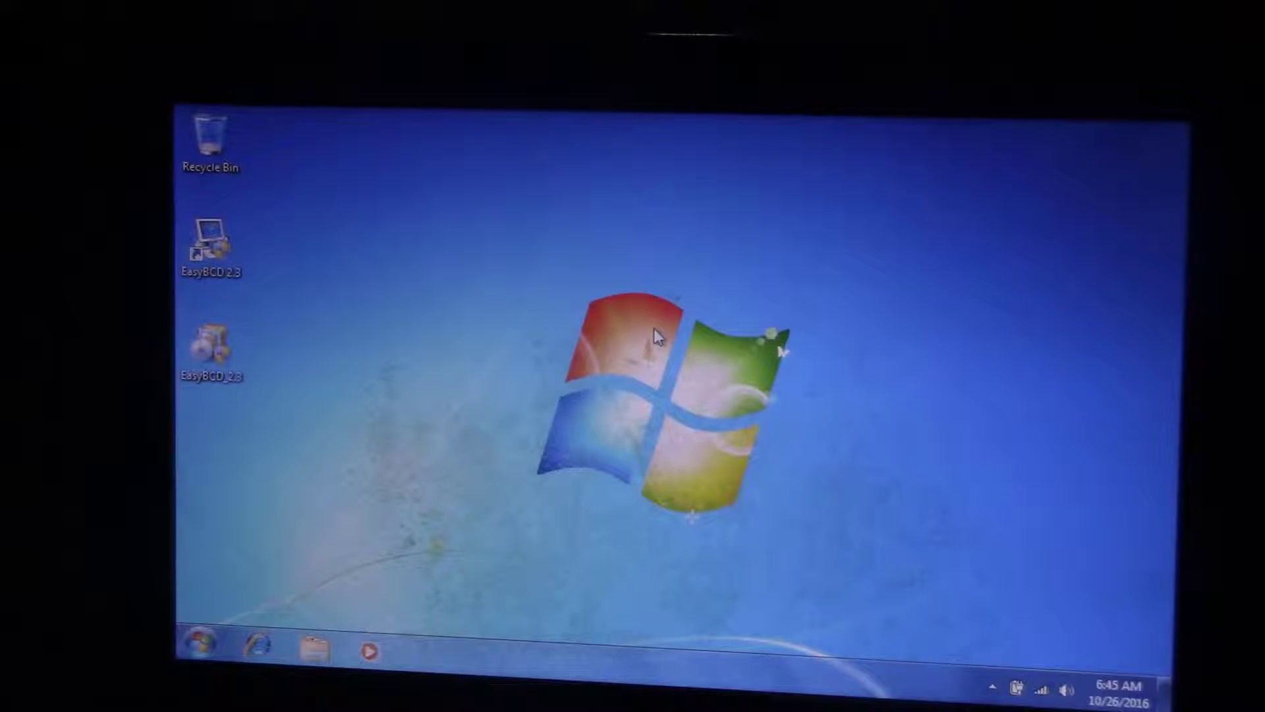
- Restart Windows 7 using Restart from the Start menu's Shut down options
left_click(199, 647)
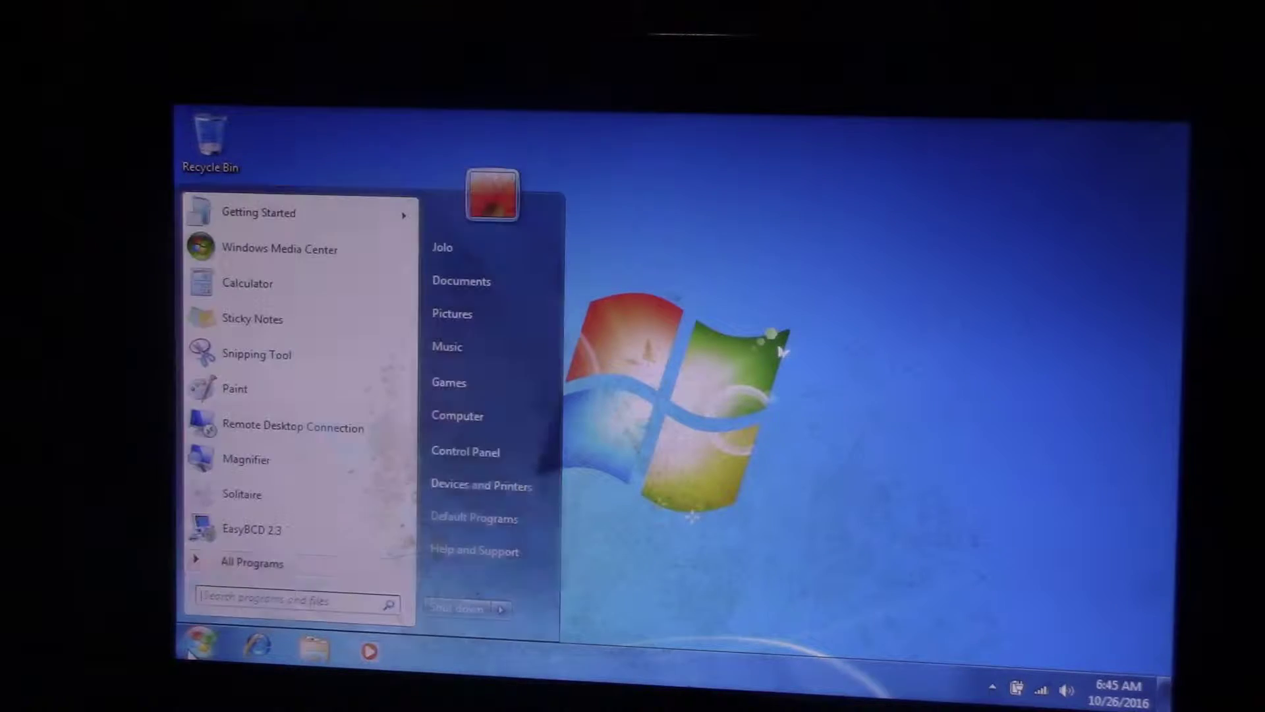
left_click(502, 609)
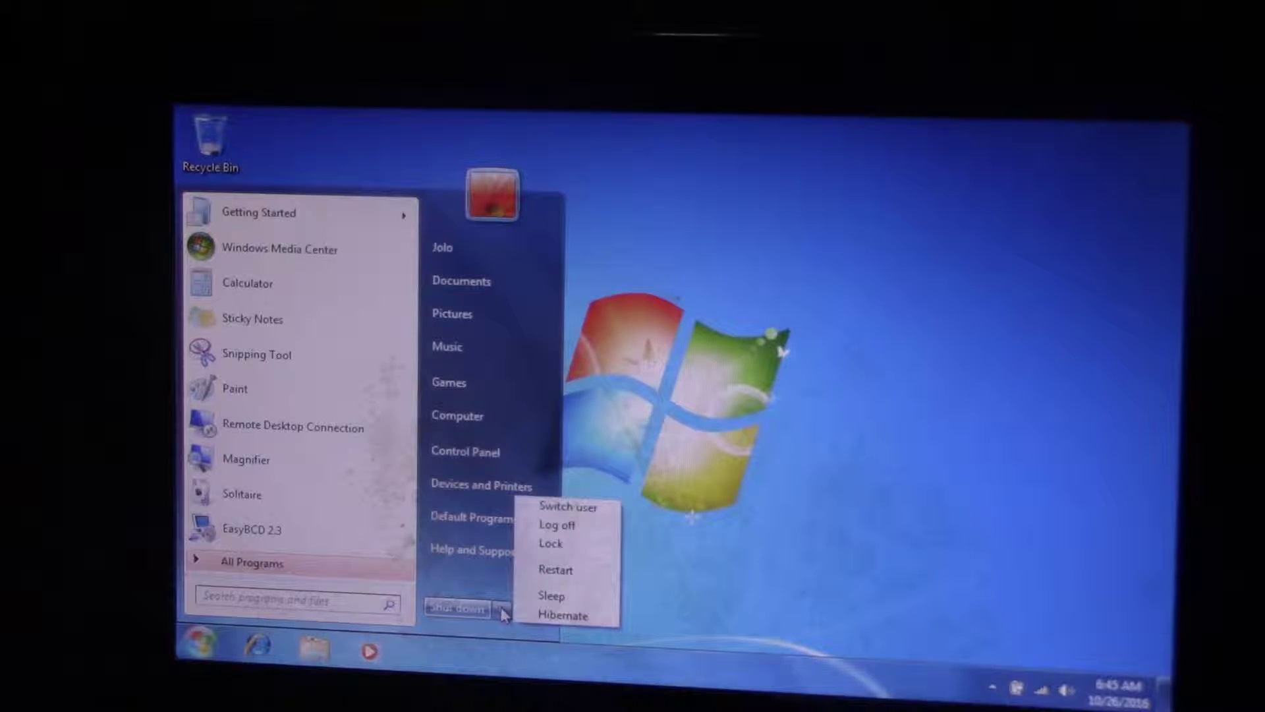
left_click(556, 569)
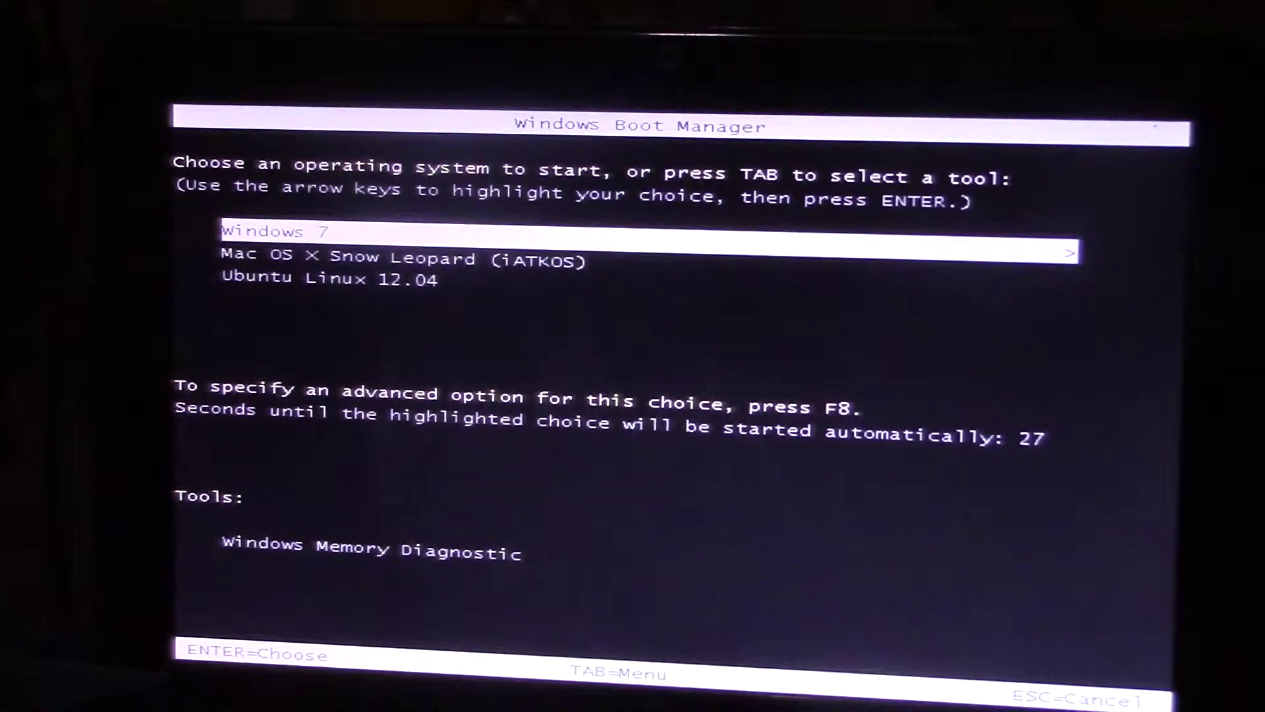
- Settle the boot menu selection on Mac OS X Snow Leopard (iATKOS)
key("Down")
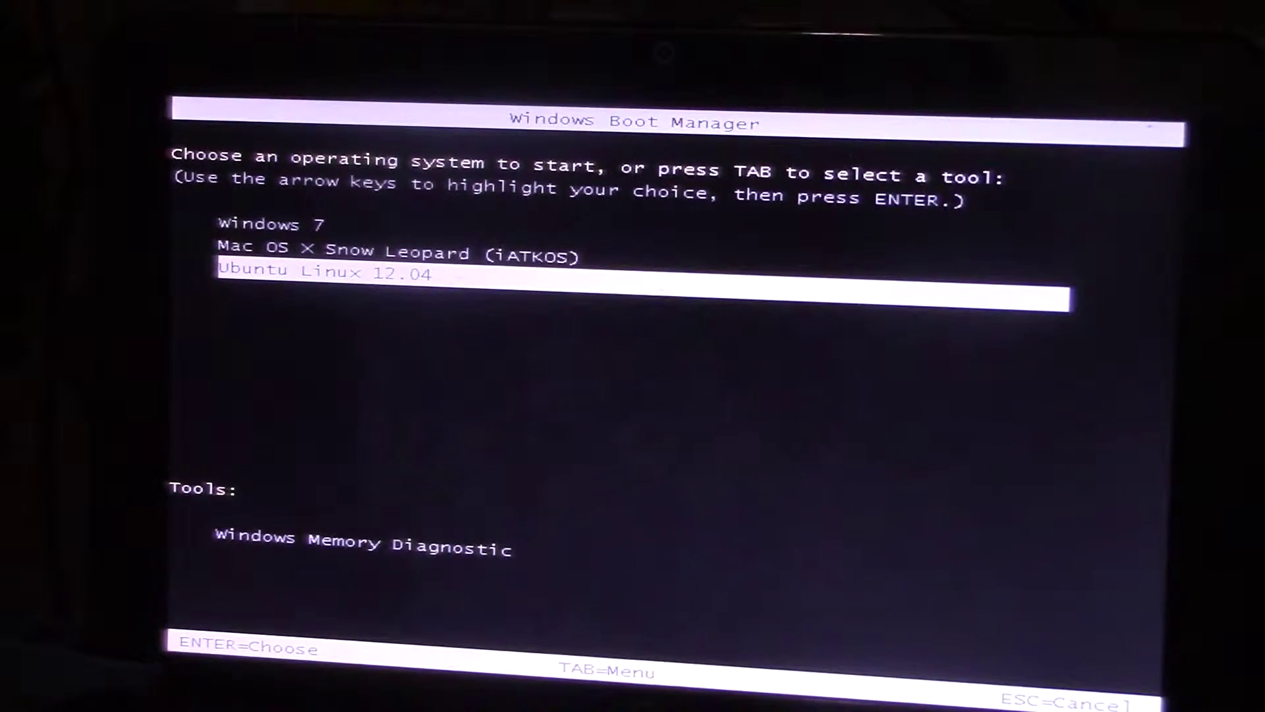
key("Up")
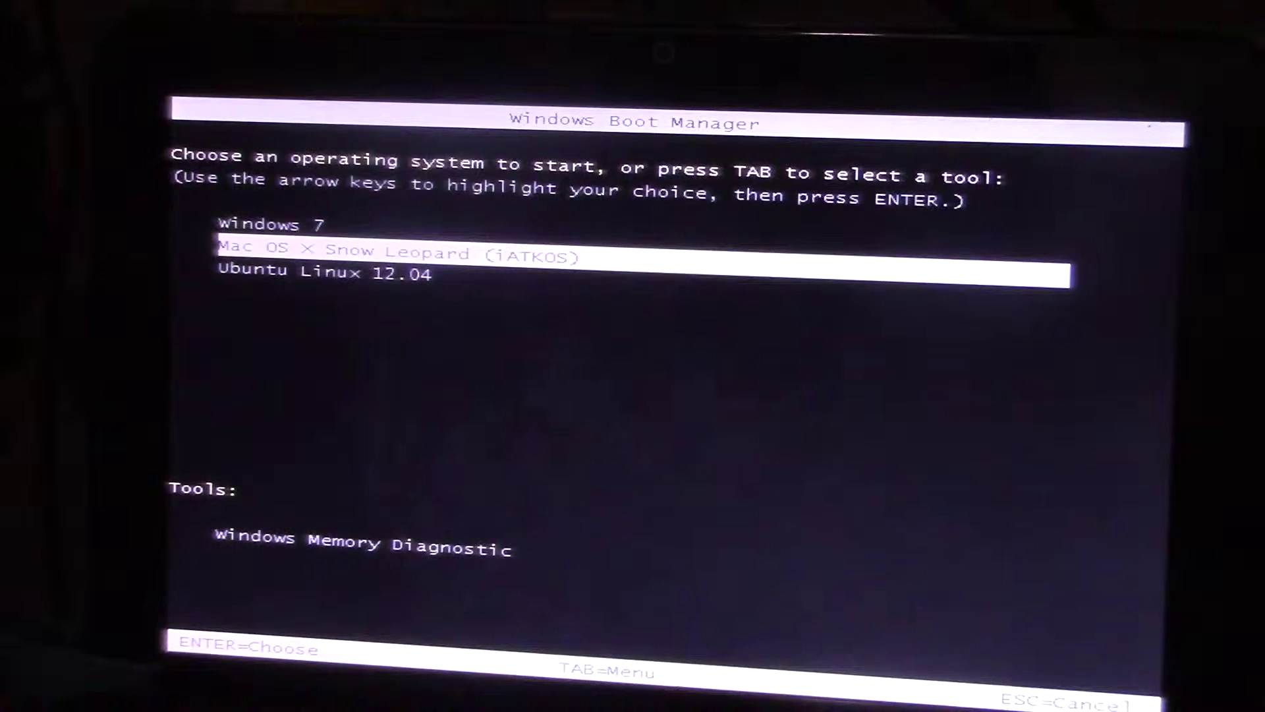
key("Up")
key("Down")
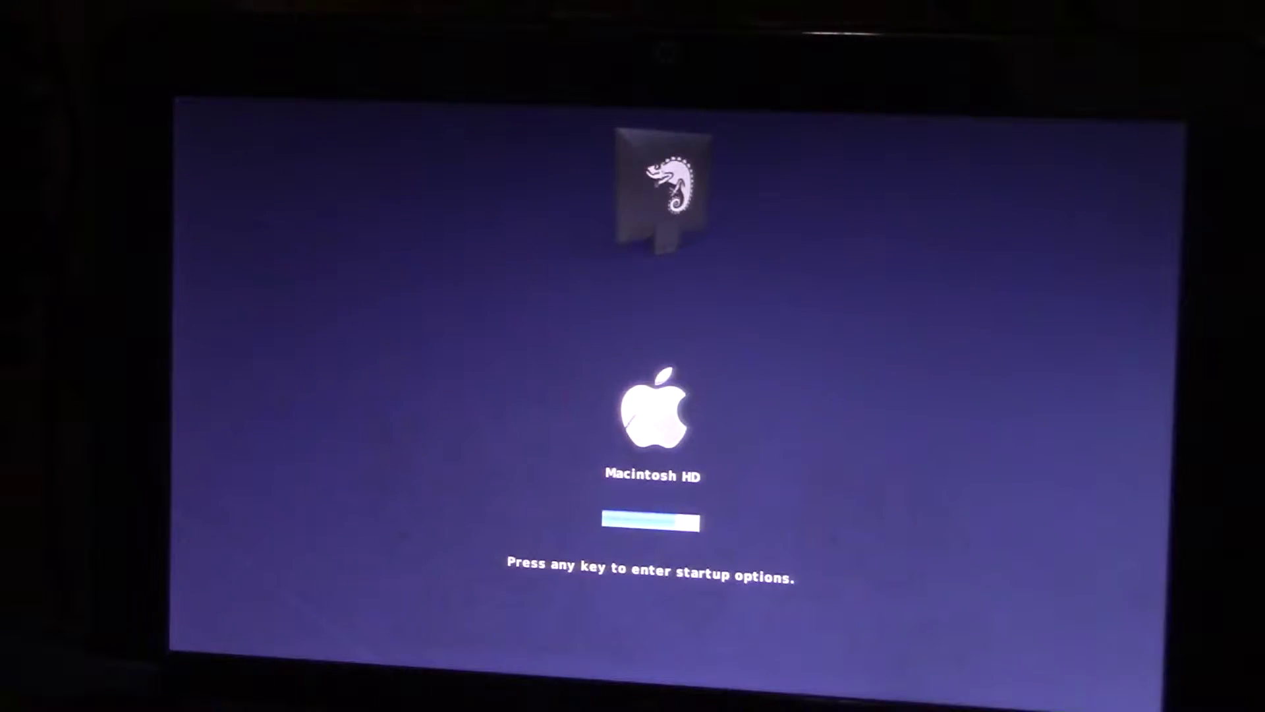
- Show Chameleon's startup volumes, browse Windows NTFS and Linux, then boot Macintosh HD
key("space")
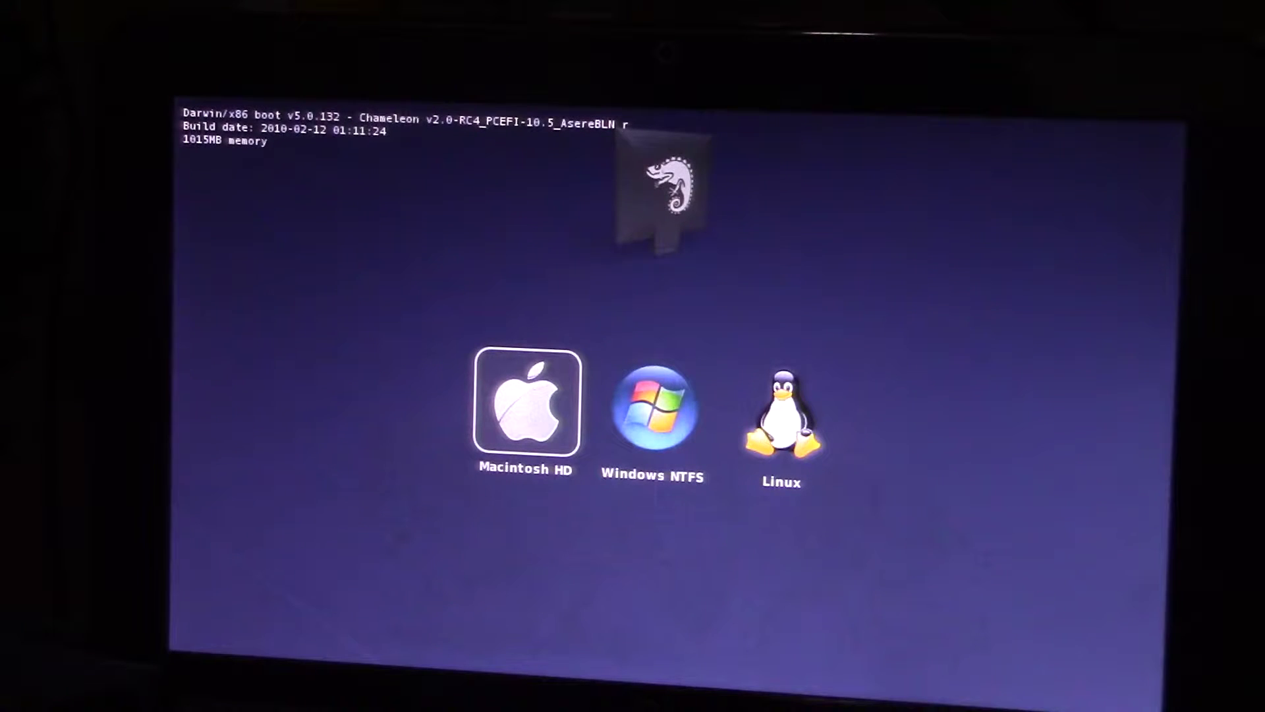
key("Right")
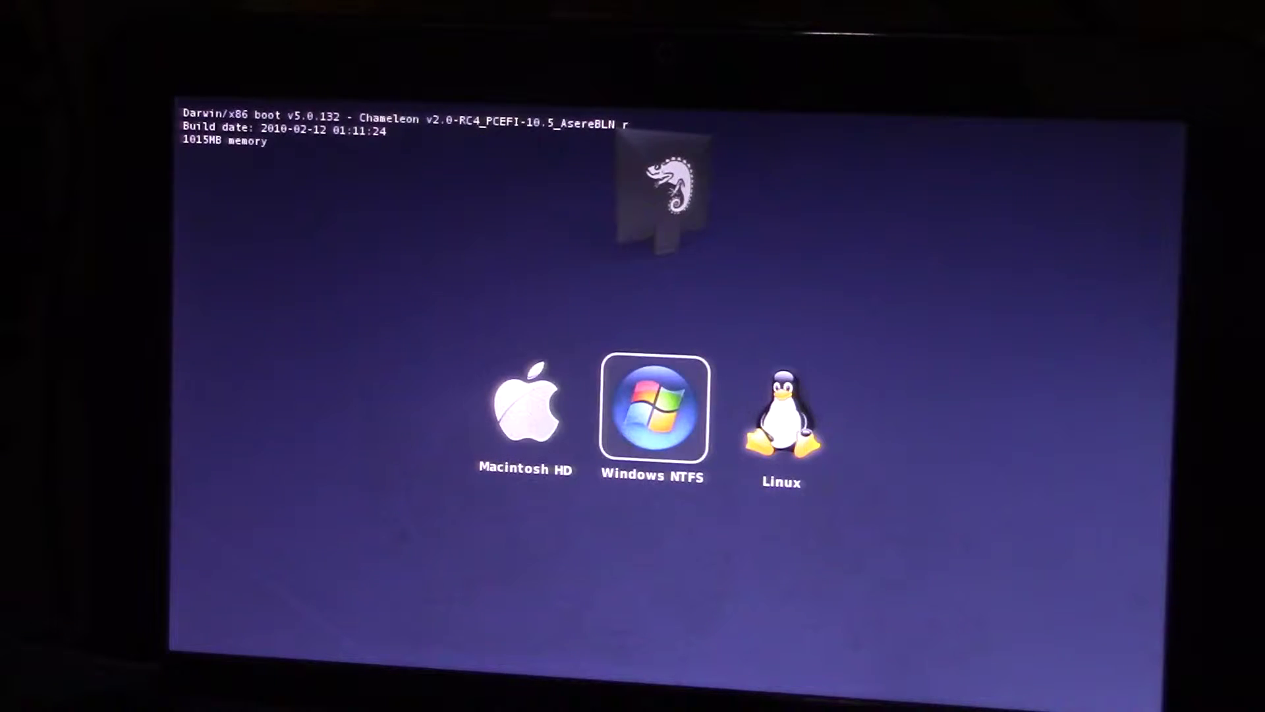
key("Right")
key("Left")
key("Left")
key("Right")
key("Right")
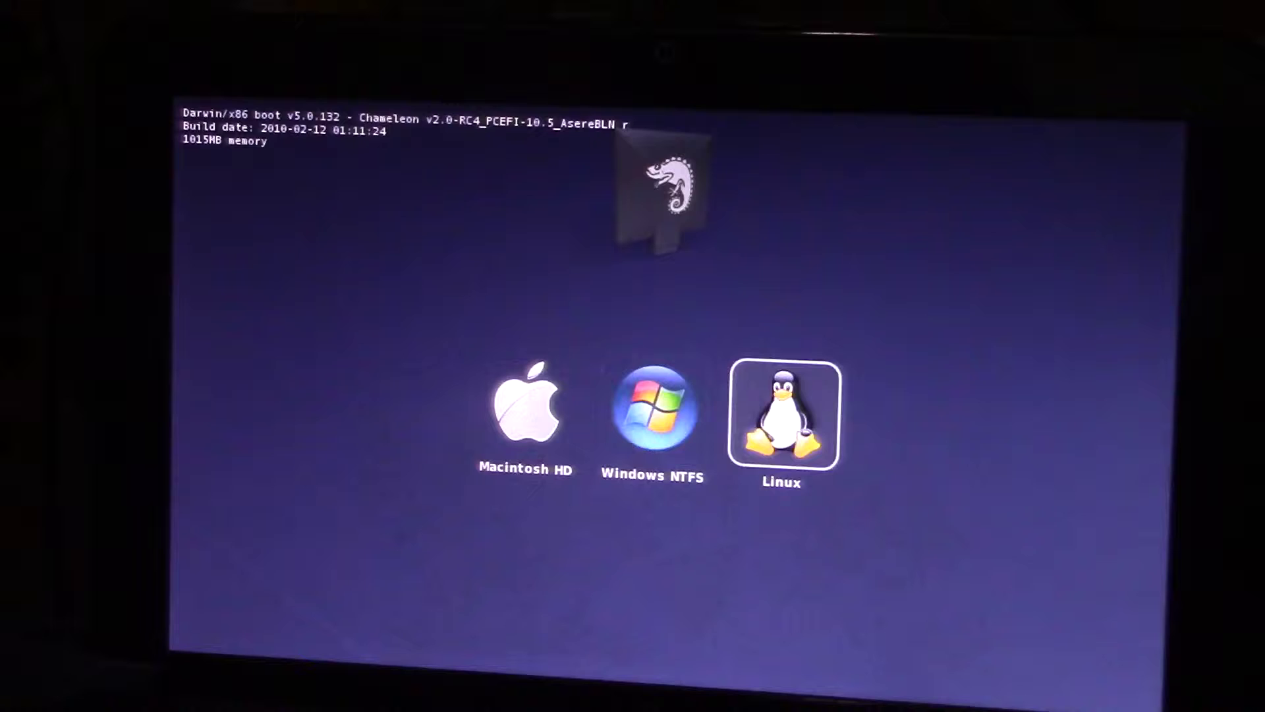
key("Left")
key("Left")
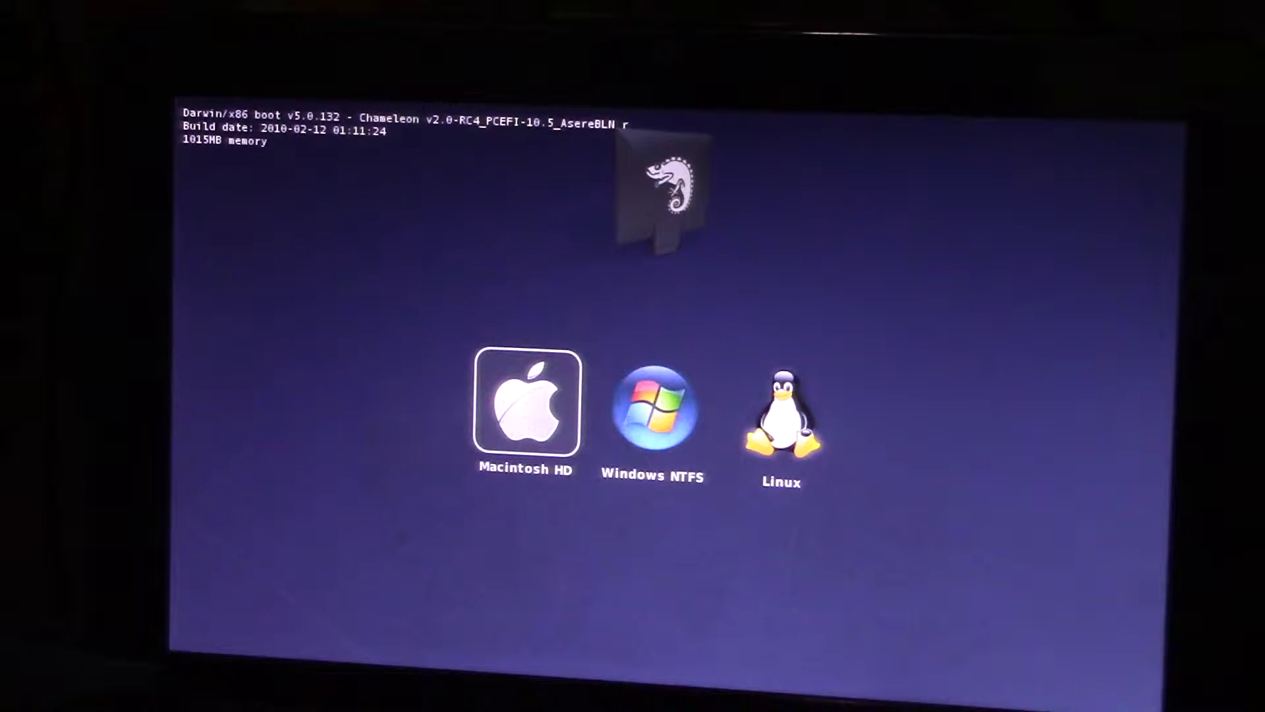
key("Return")
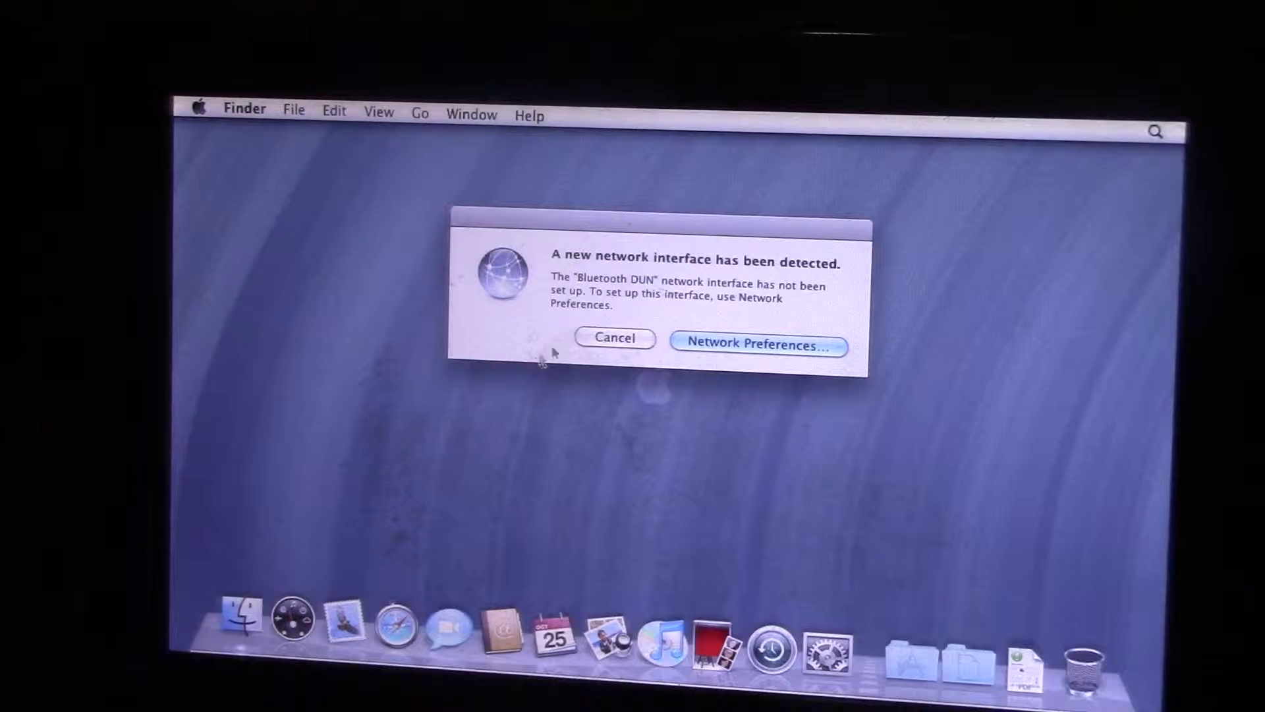
- Cancel the new network interface alert, view About This Mac, then close it
left_click(614, 339)
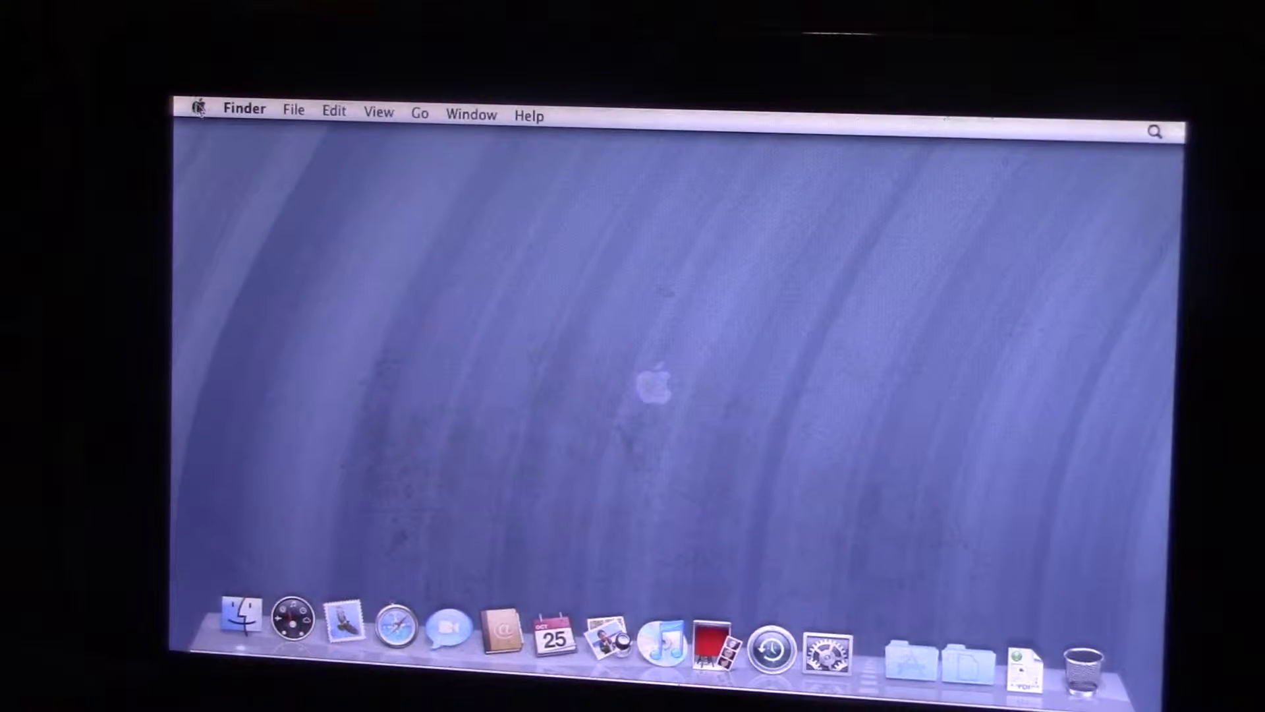
left_click(198, 109)
left_click(227, 134)
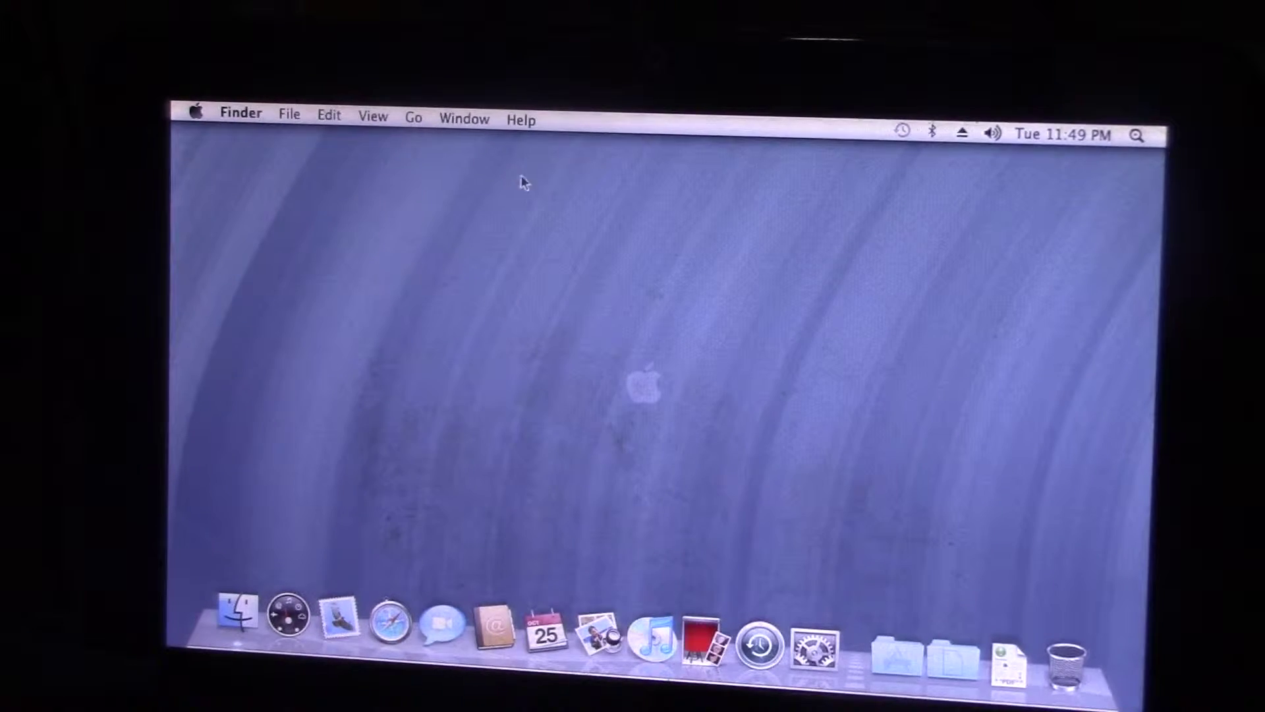
left_click_drag(733, 279, 661, 346)
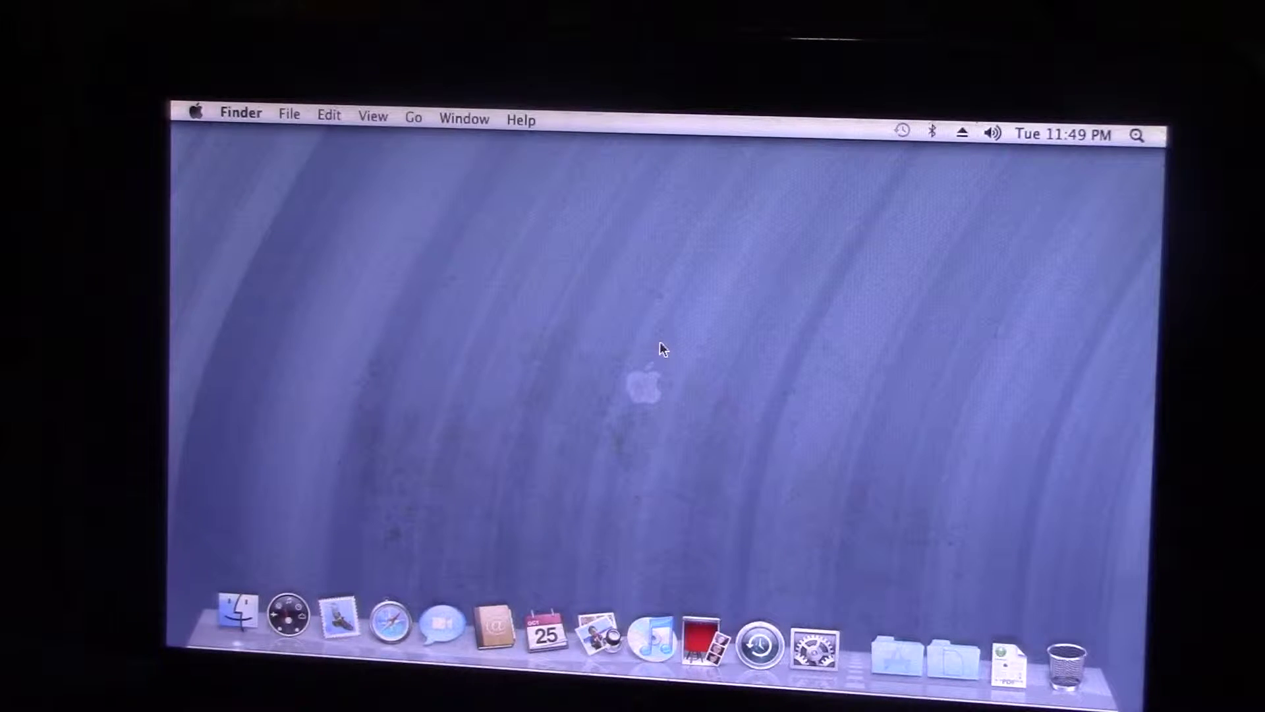
left_click_drag(659, 343, 606, 454)
- Restart the Mac from the Apple menu so the laptop boots into Ubuntu
left_click(193, 113)
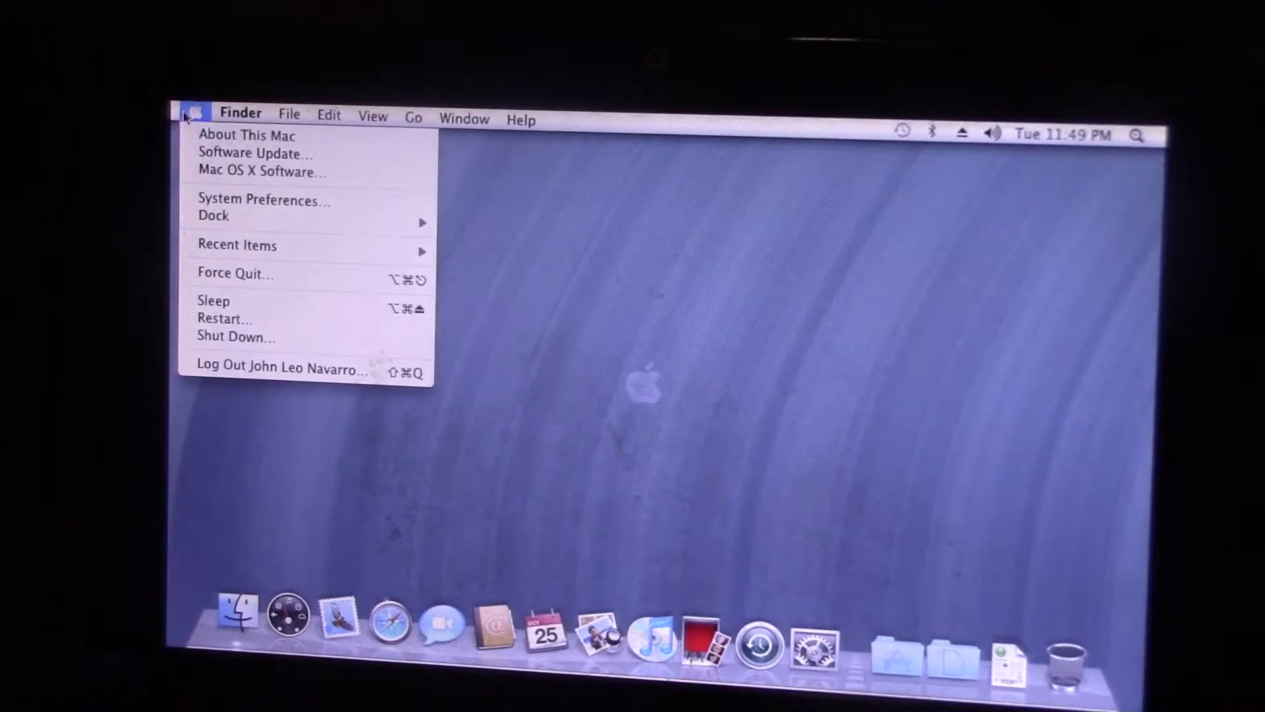
left_click(234, 319)
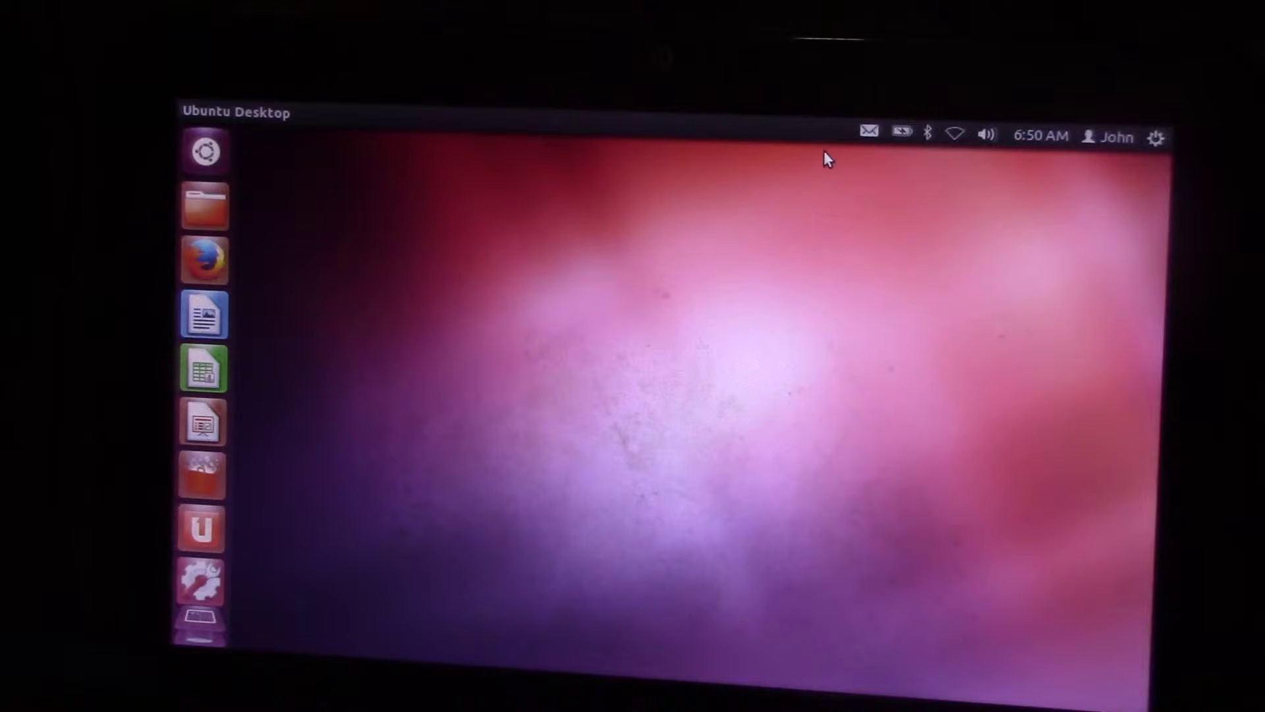
- Check the network status, then drag the volume slider to maximum
left_click(956, 135)
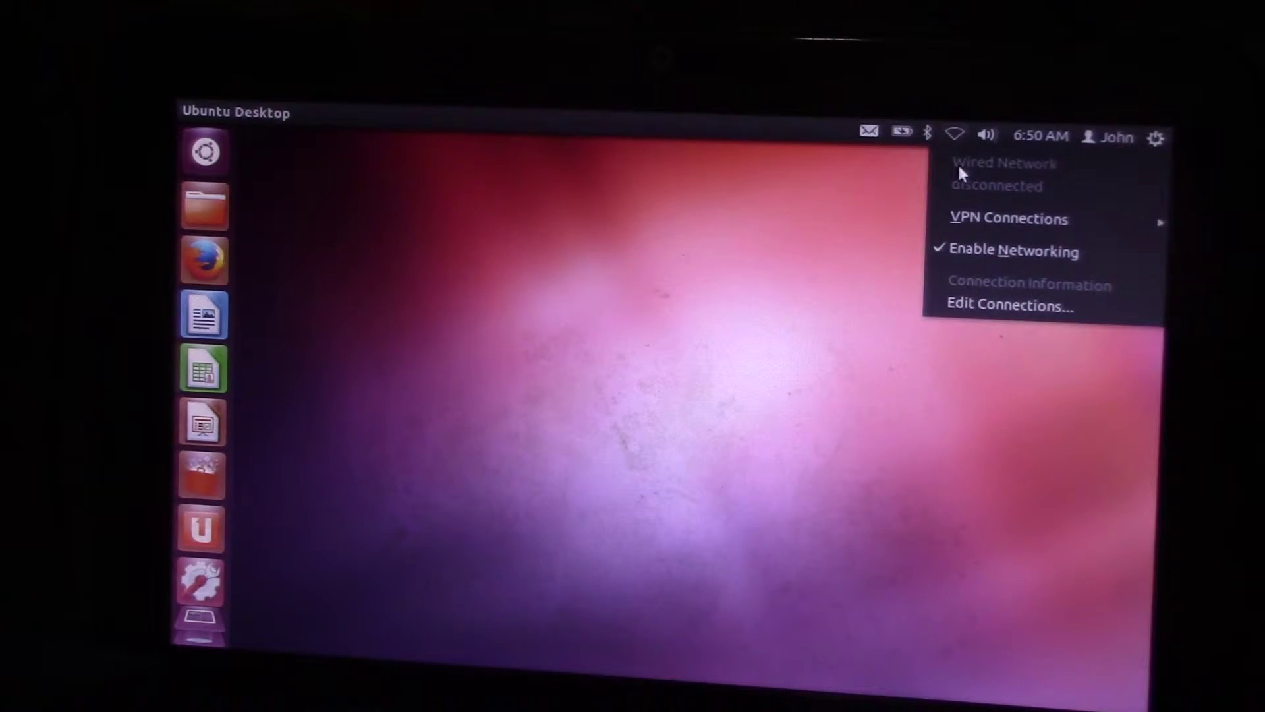
left_click(878, 181)
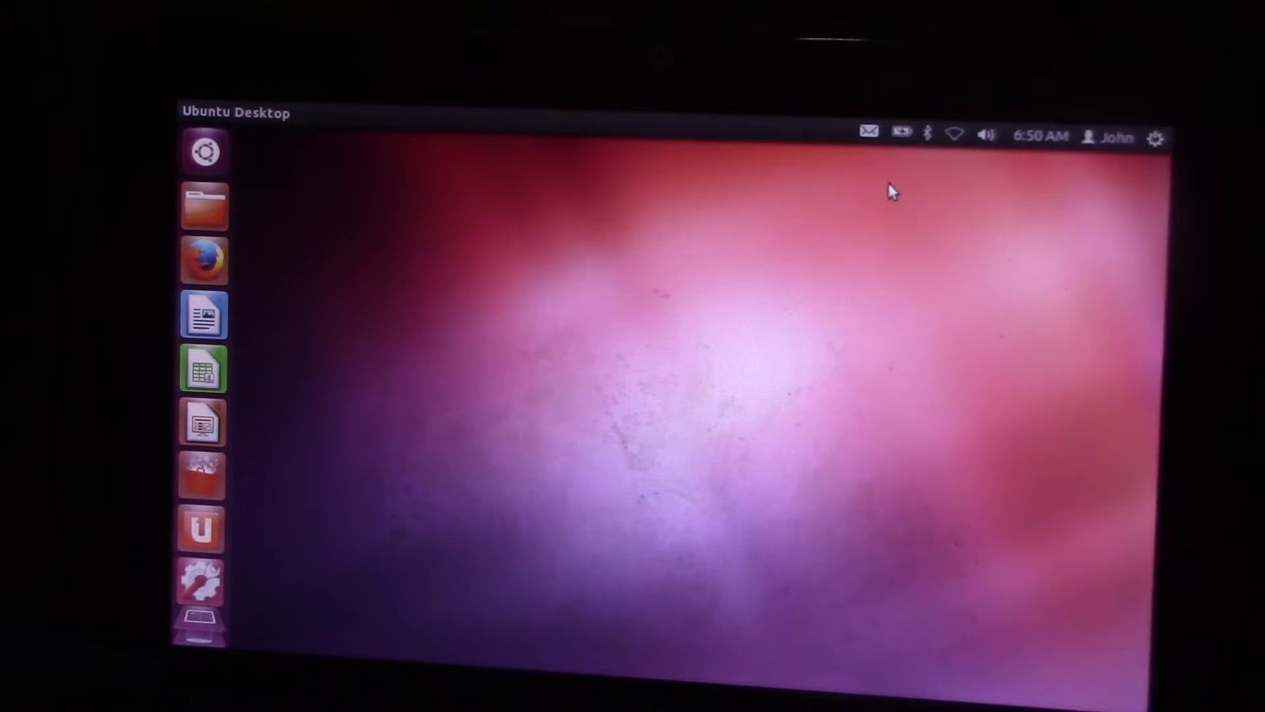
left_click(985, 135)
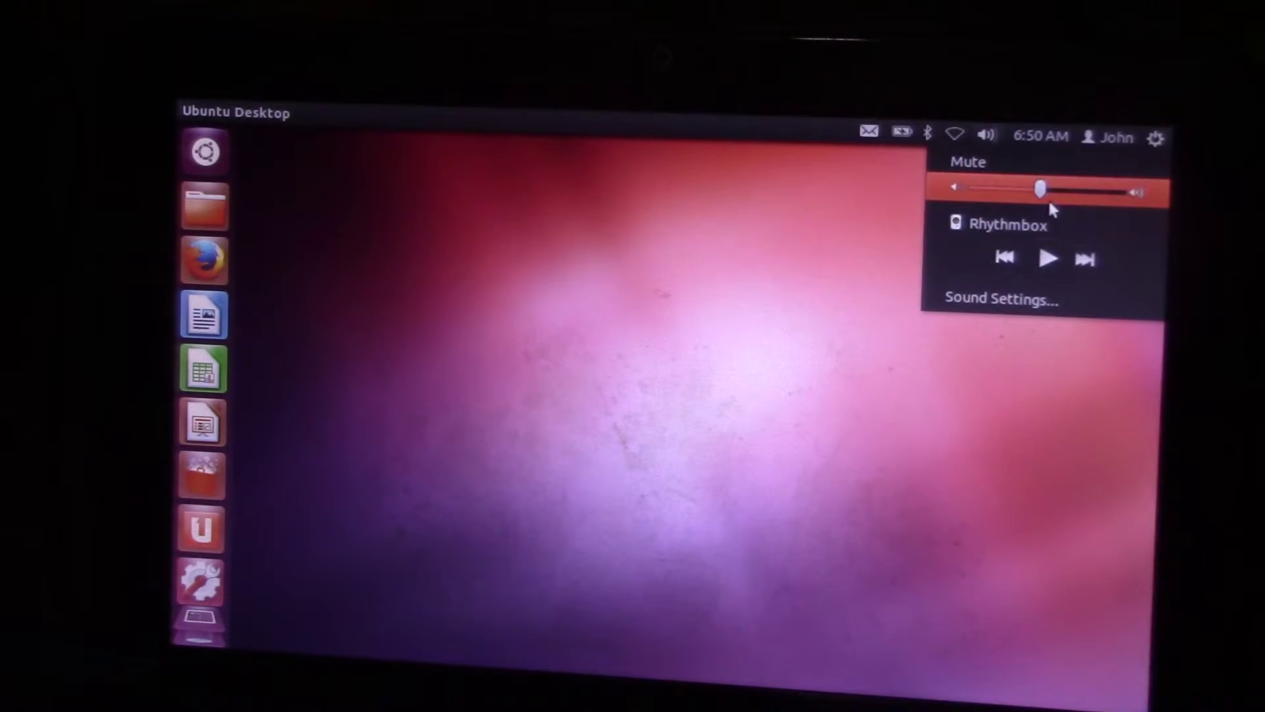
left_click_drag(1039, 188, 1122, 193)
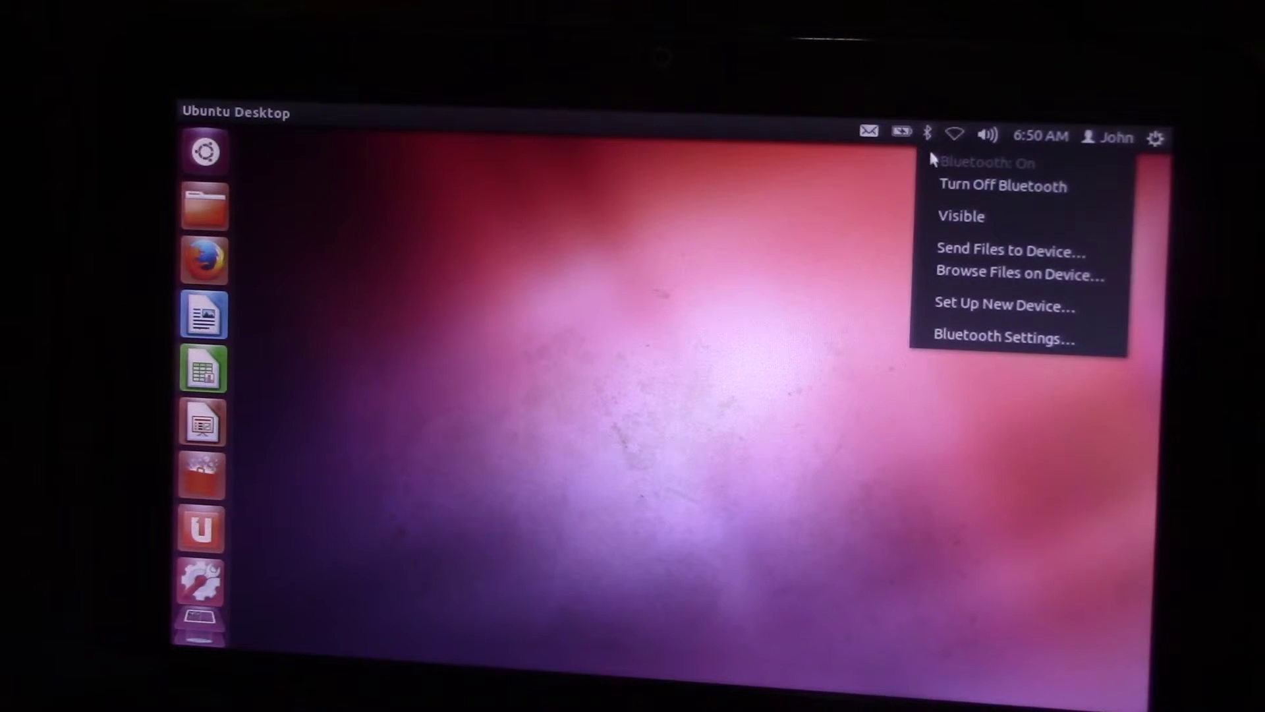
- Recheck the network and user account menus, then preview all four workspaces
left_click(818, 447)
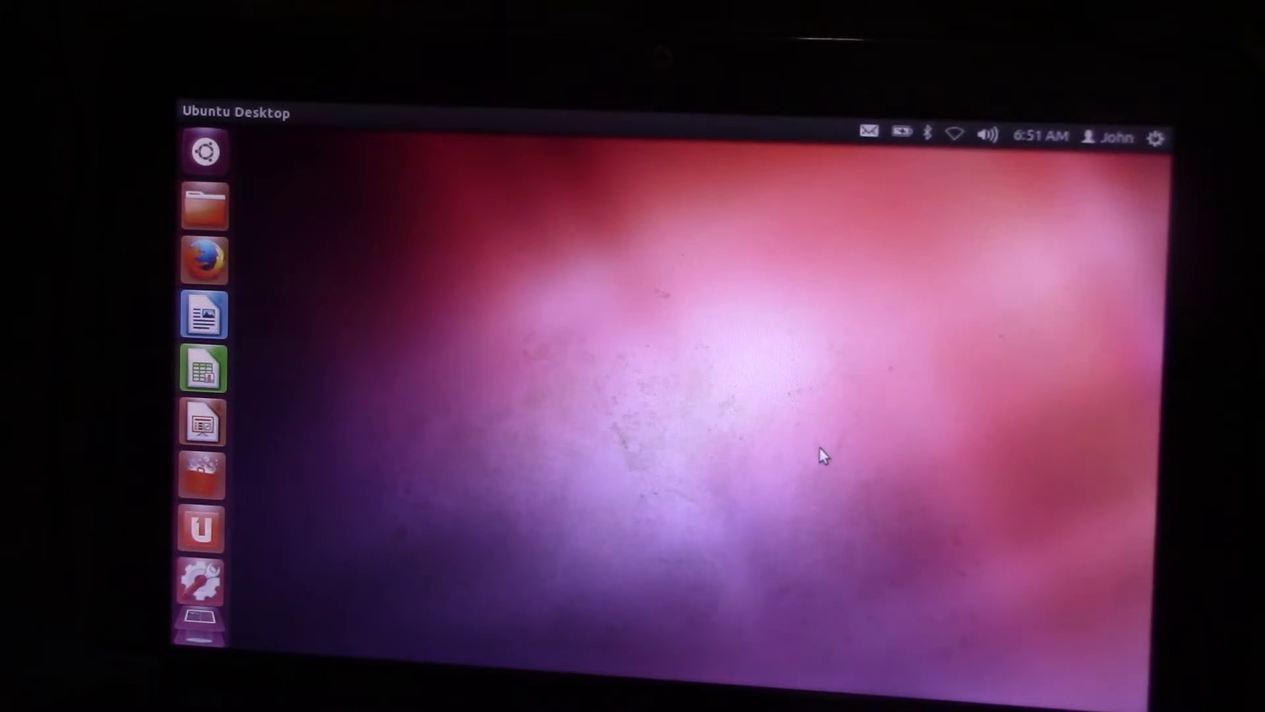
left_click(954, 135)
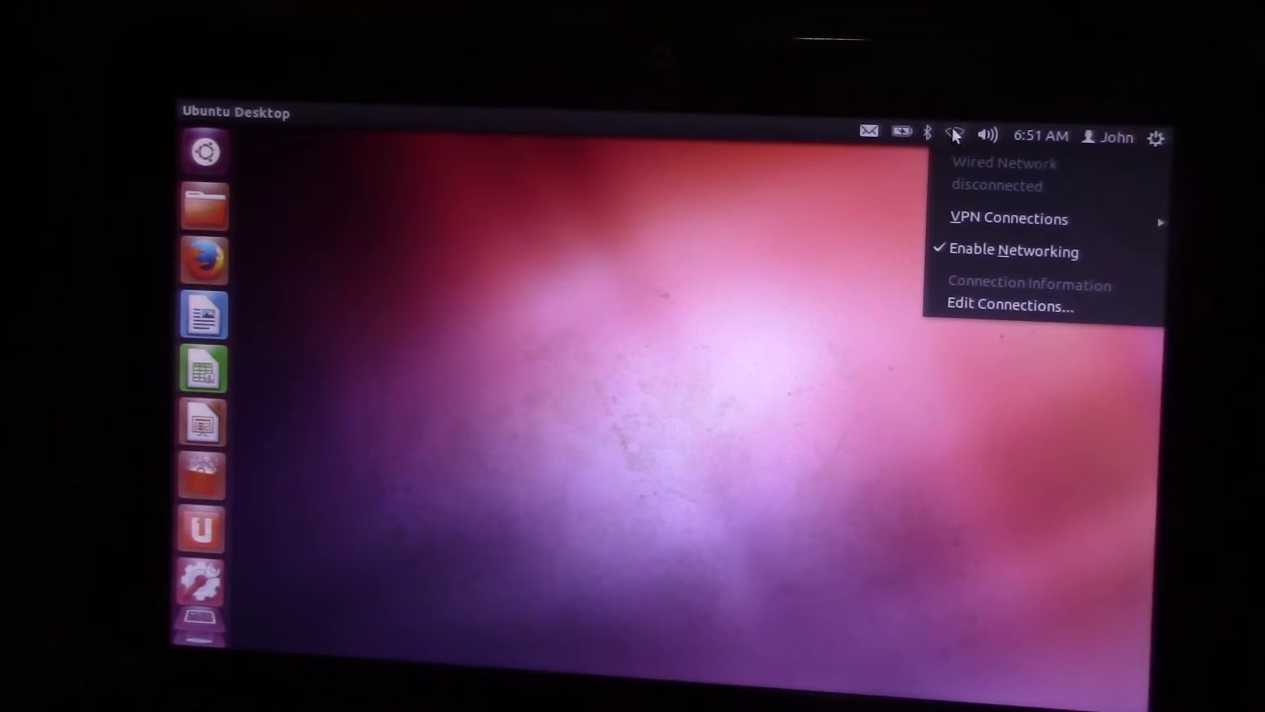
left_click(881, 218)
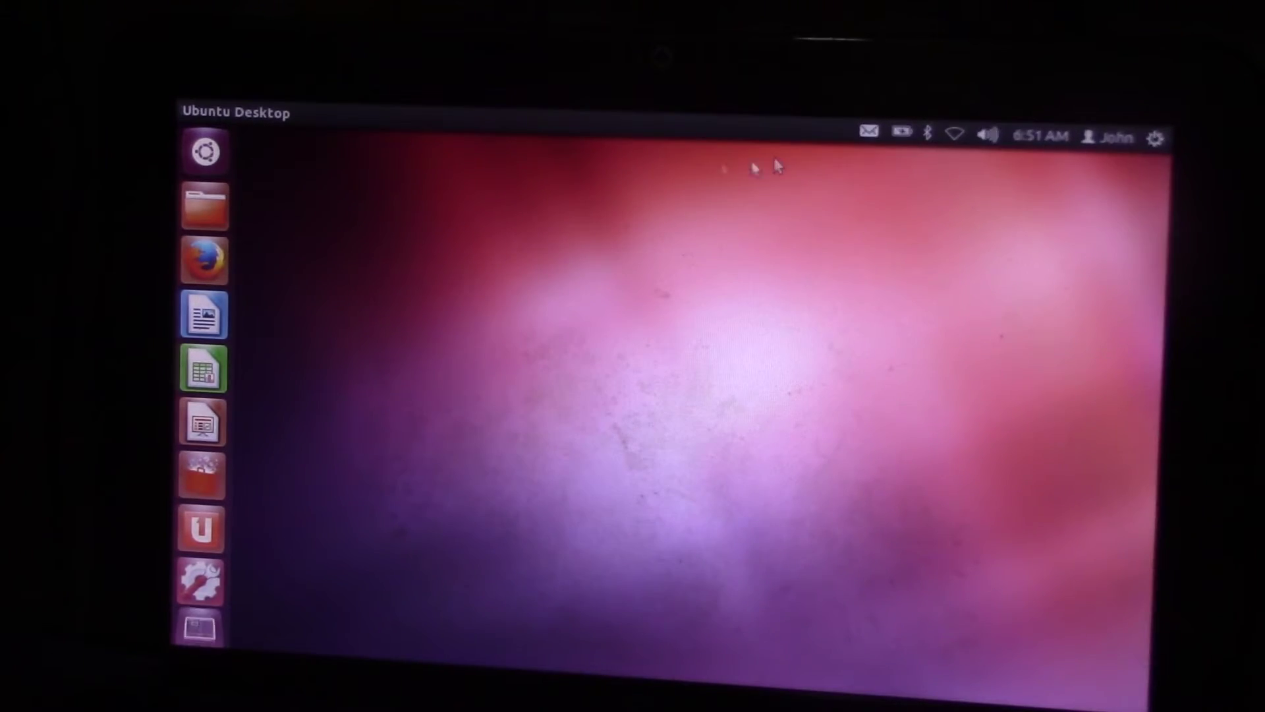
left_click(1156, 137)
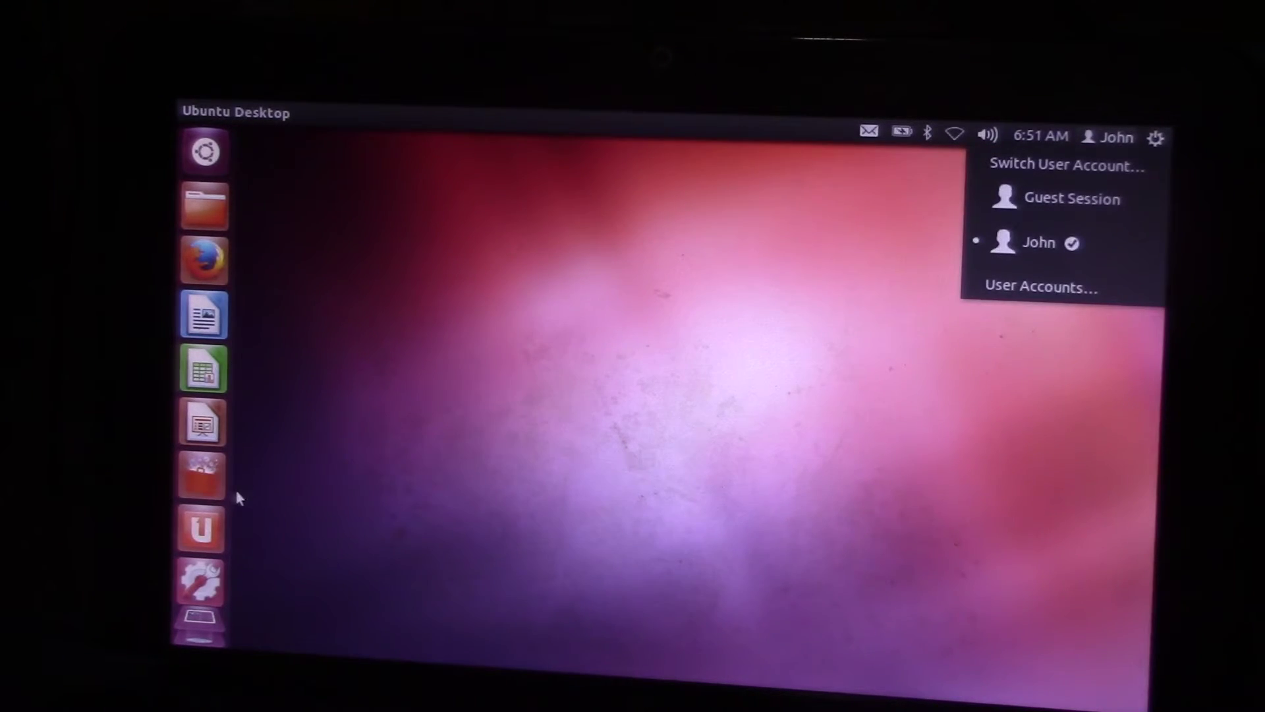
left_click(576, 481)
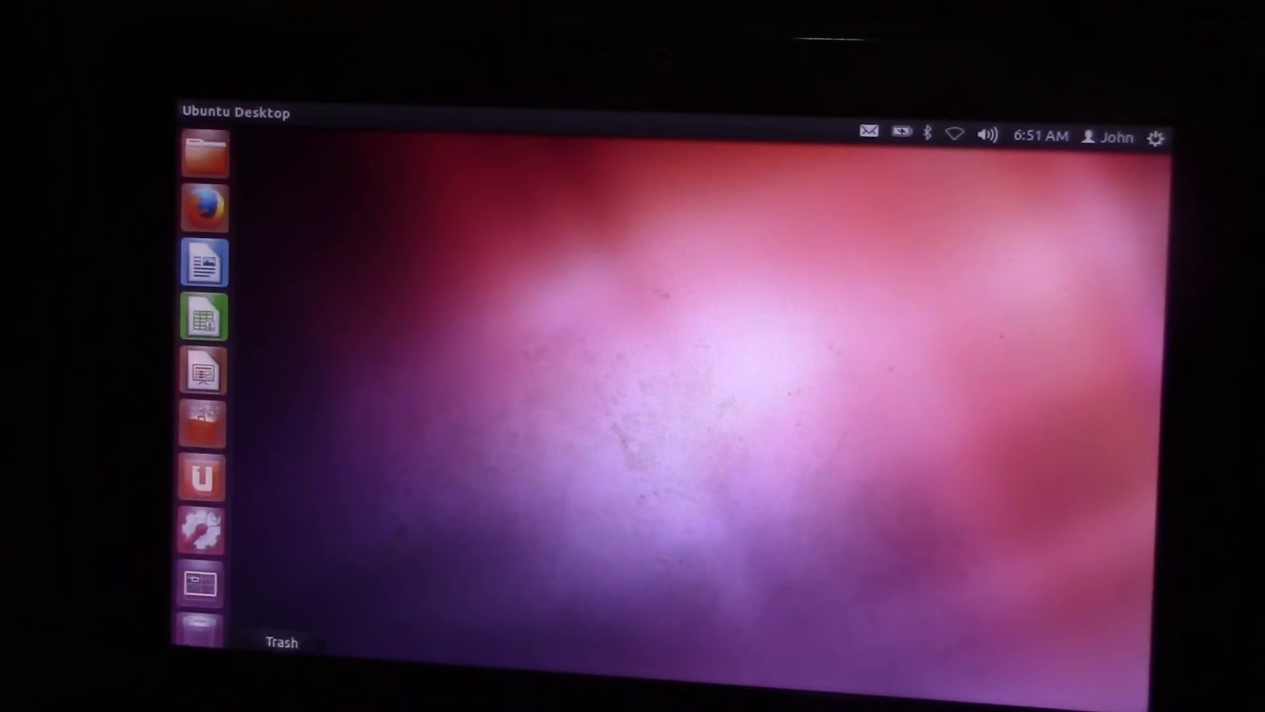
left_click(203, 583)
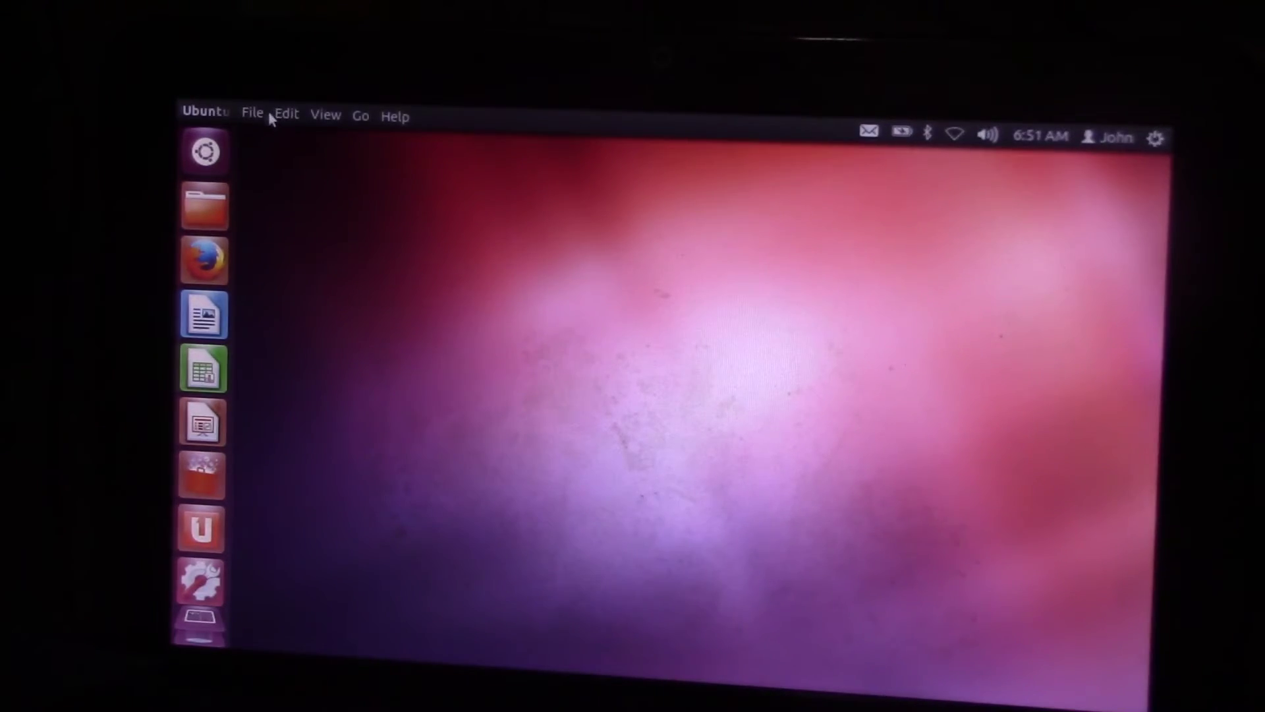
- Choose Shut Down… from the gear menu to bring up the power-off confirmation
left_click(1155, 137)
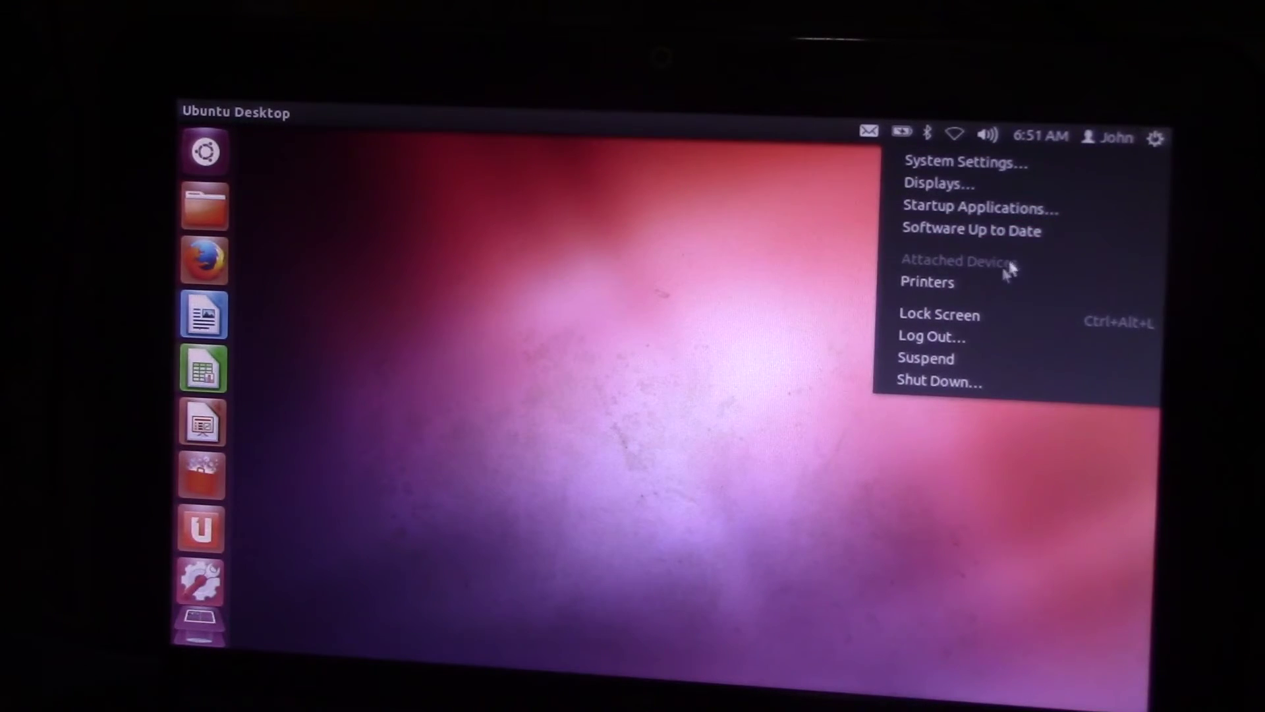
left_click(946, 384)
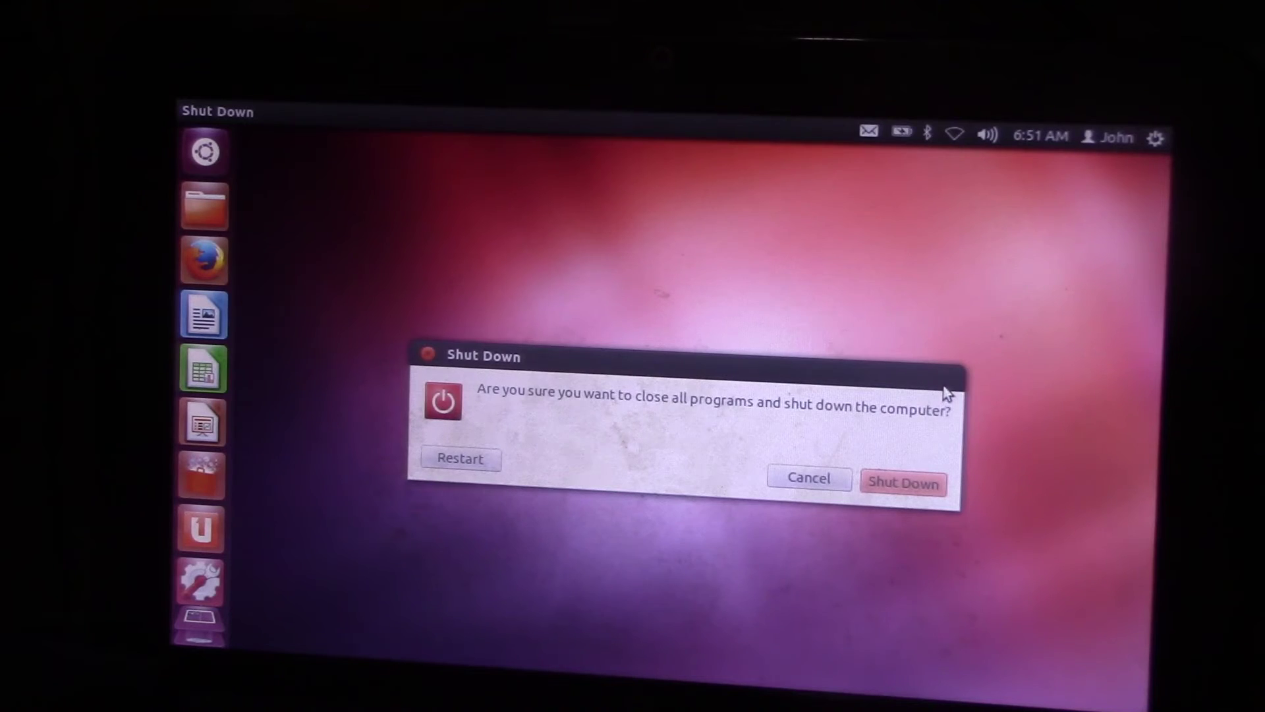